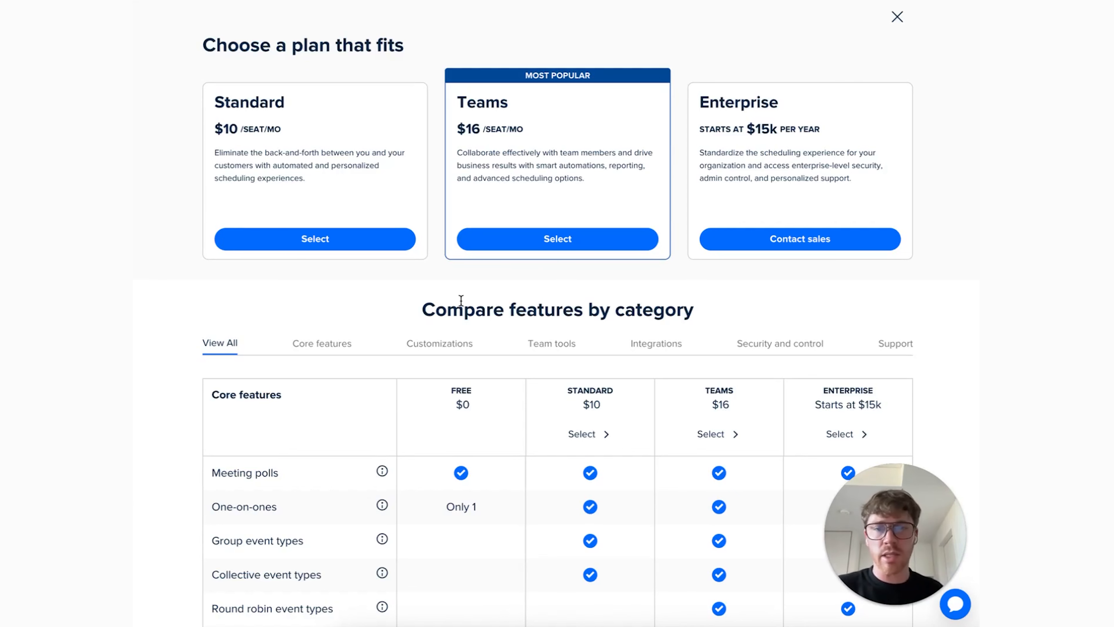
- Close the plan comparison, open the Discovery Call event type and review its duration, location, availability and host settings
{"action": "left_click", "coordinate": [898, 17]}
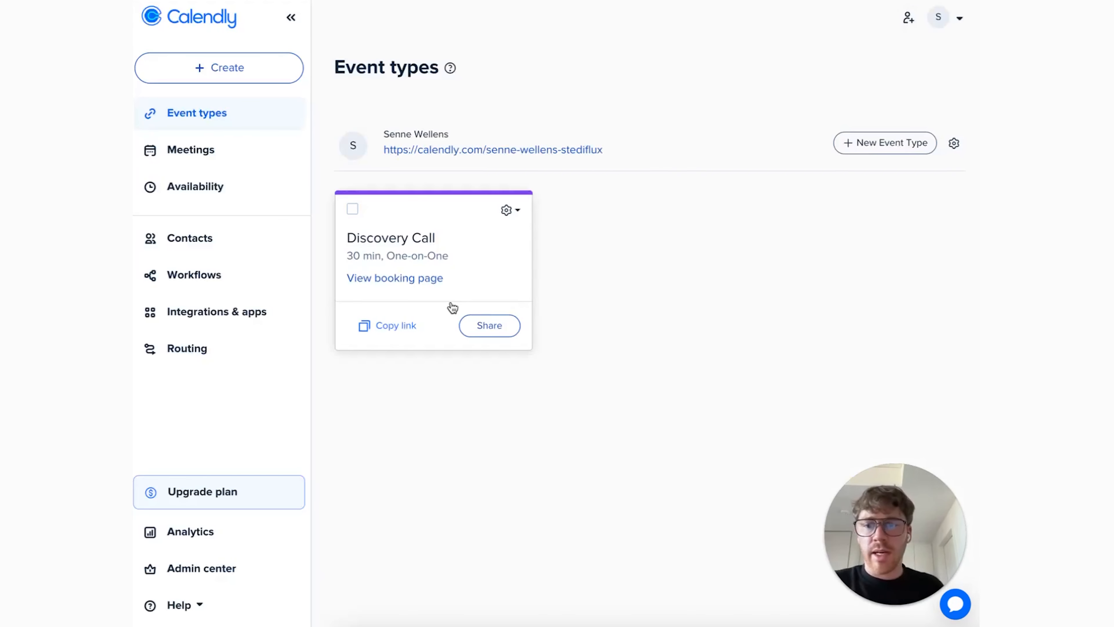
{"action": "left_click", "coordinate": [483, 275]}
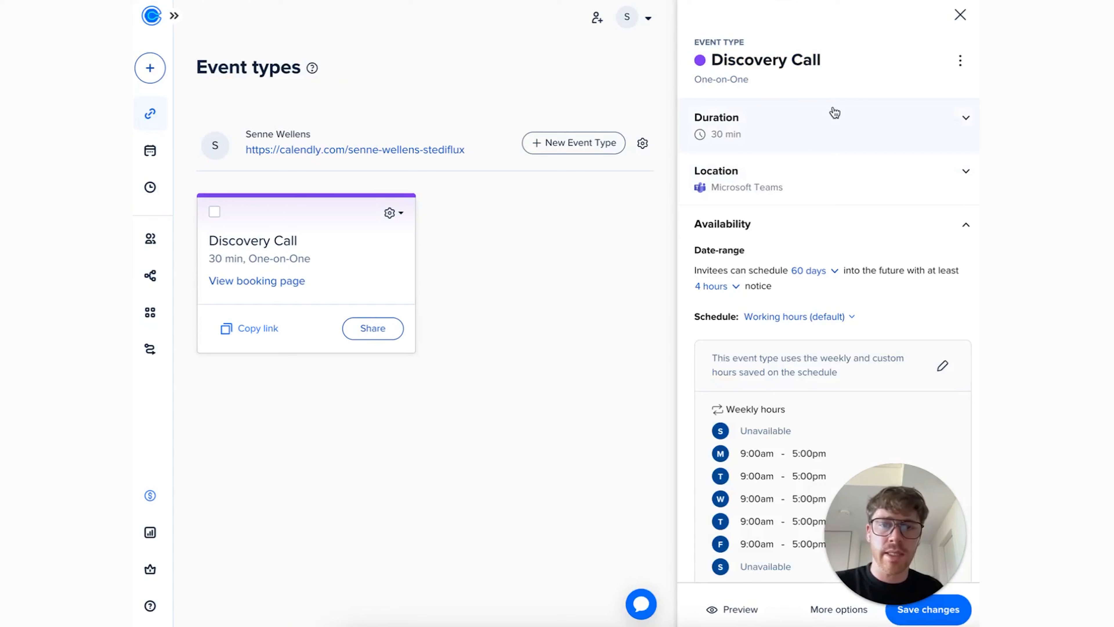
{"action": "left_click", "coordinate": [809, 141]}
{"action": "left_click", "coordinate": [835, 222]}
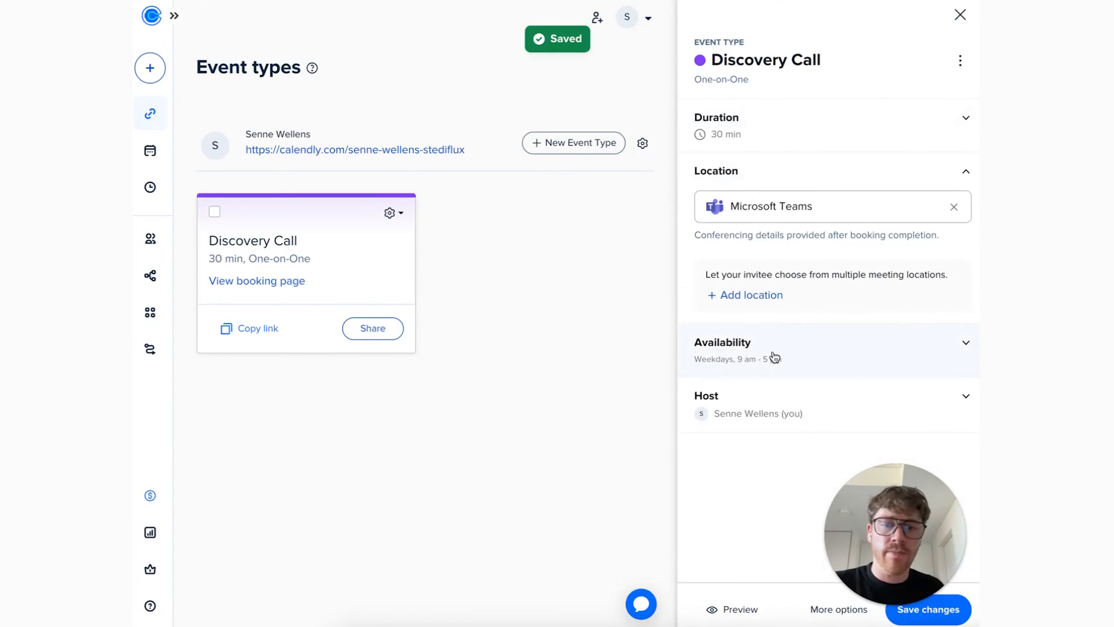
{"action": "left_click", "coordinate": [801, 359]}
{"action": "scroll", "coordinate": [781, 303], "scroll_direction": "down", "scroll_amount": 3}
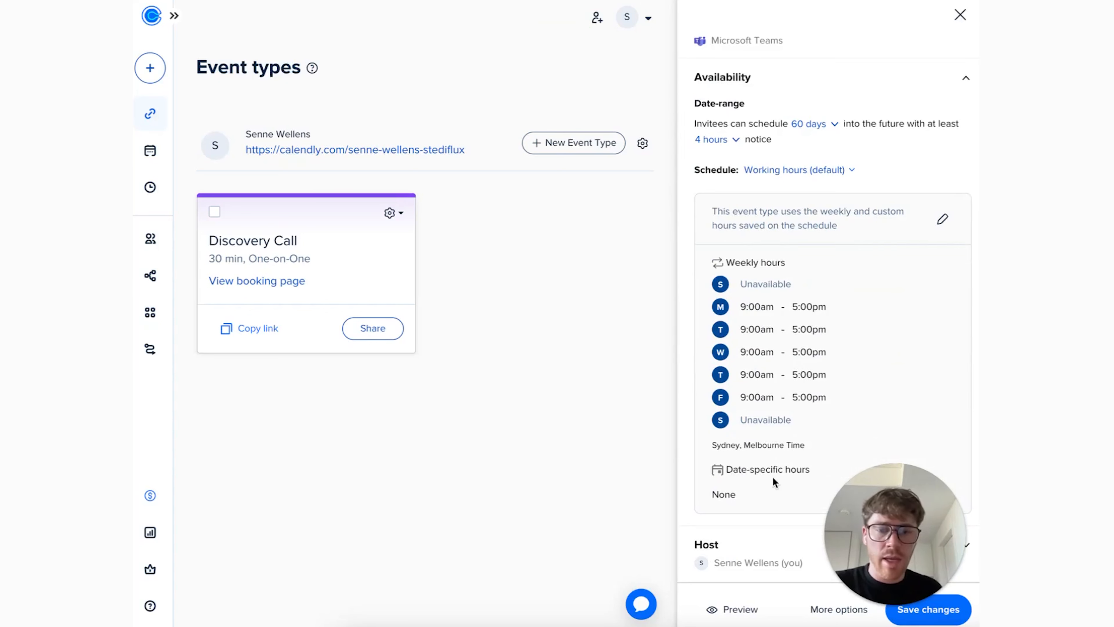
{"action": "left_click", "coordinate": [747, 543]}
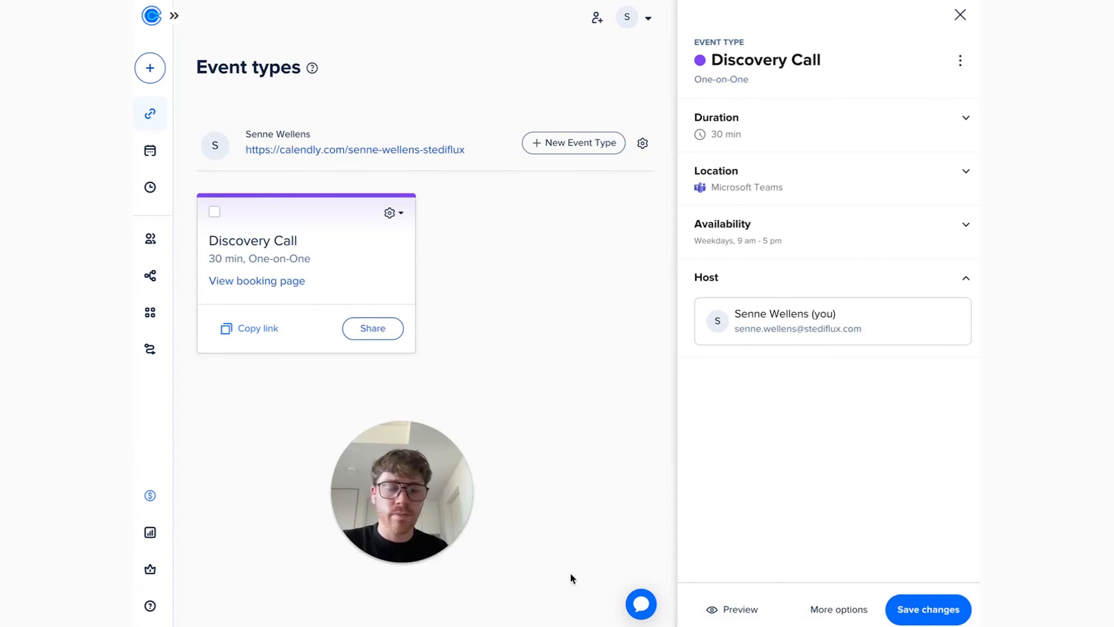
- Show more options for Discovery Call and review its description, limits and buffers, free/busy rules and booking page options
{"action": "left_click", "coordinate": [823, 611]}
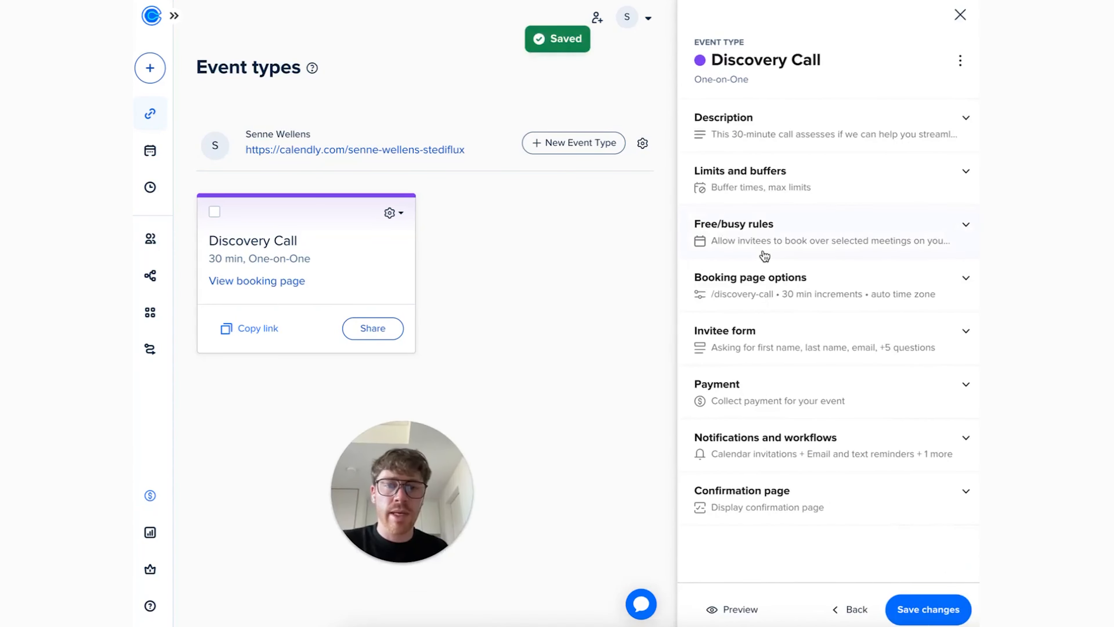
{"action": "left_click", "coordinate": [818, 138]}
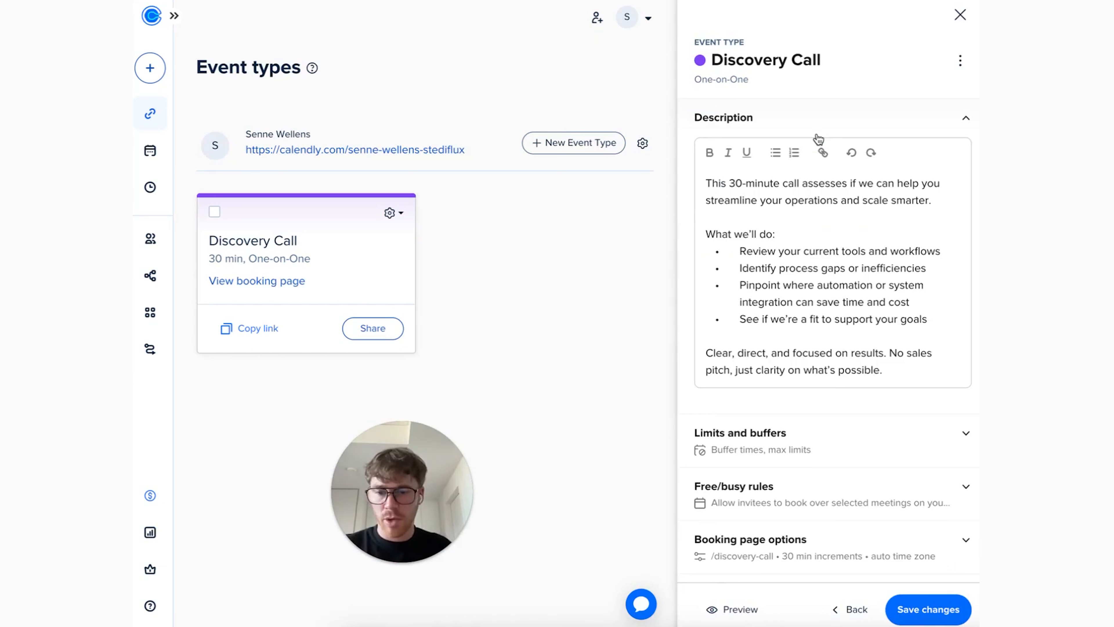
{"action": "left_click", "coordinate": [830, 443]}
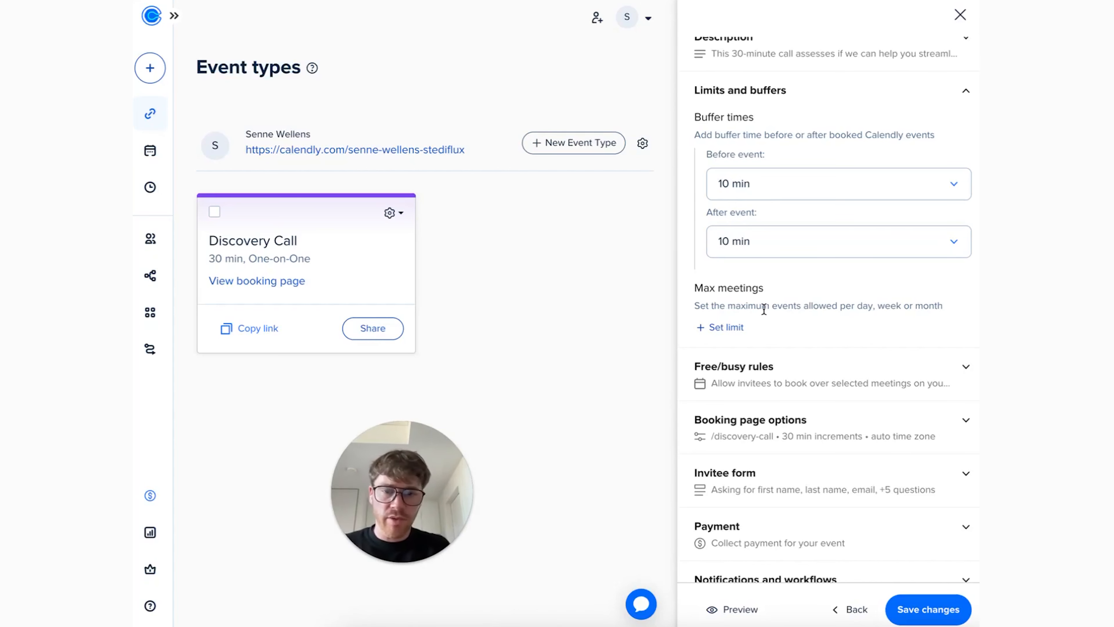
{"action": "left_click", "coordinate": [776, 368]}
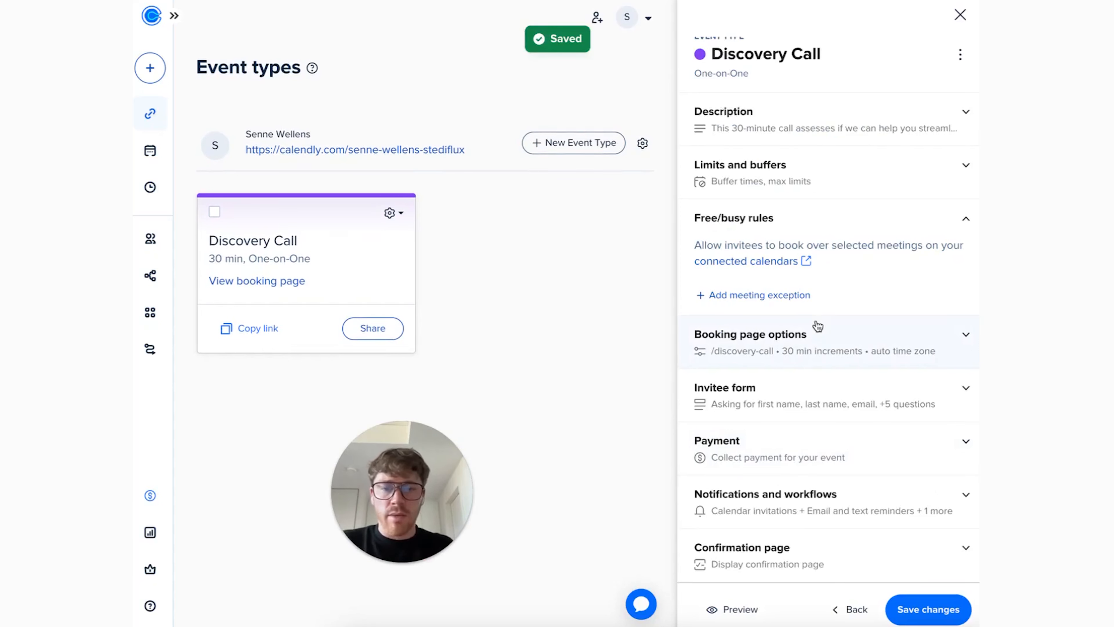
{"action": "left_click", "coordinate": [855, 346]}
{"action": "scroll", "coordinate": [819, 370], "scroll_direction": "down", "scroll_amount": 5}
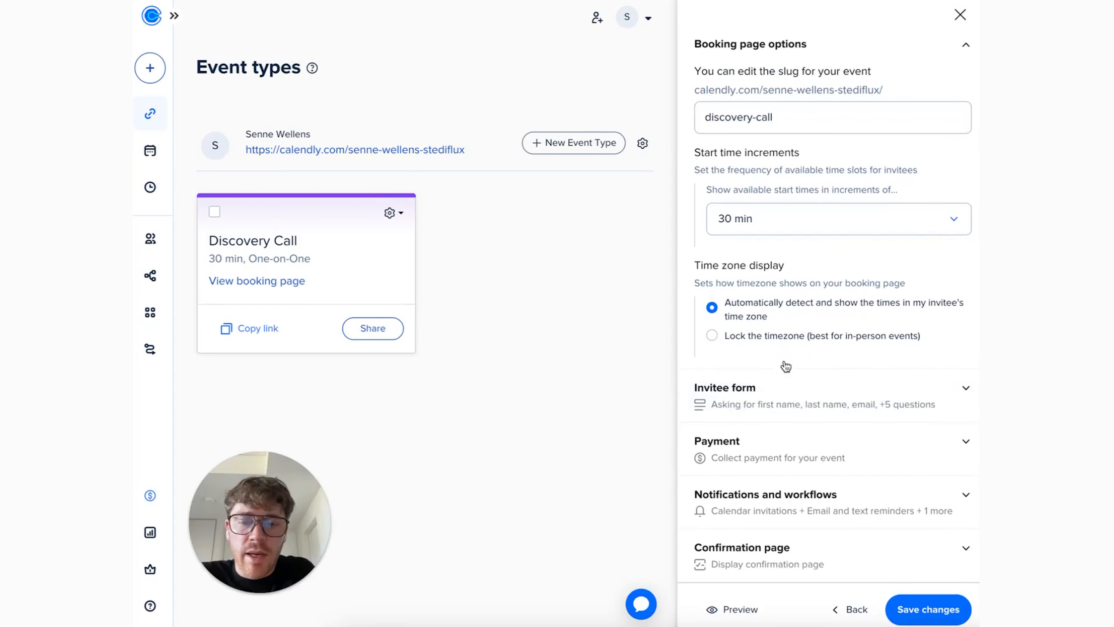
- Expand the Discovery Call invitee form and examine all of its invitee questions, answer types and status settings
{"action": "left_click", "coordinate": [739, 397]}
{"action": "scroll", "coordinate": [776, 336], "scroll_direction": "down", "scroll_amount": 3}
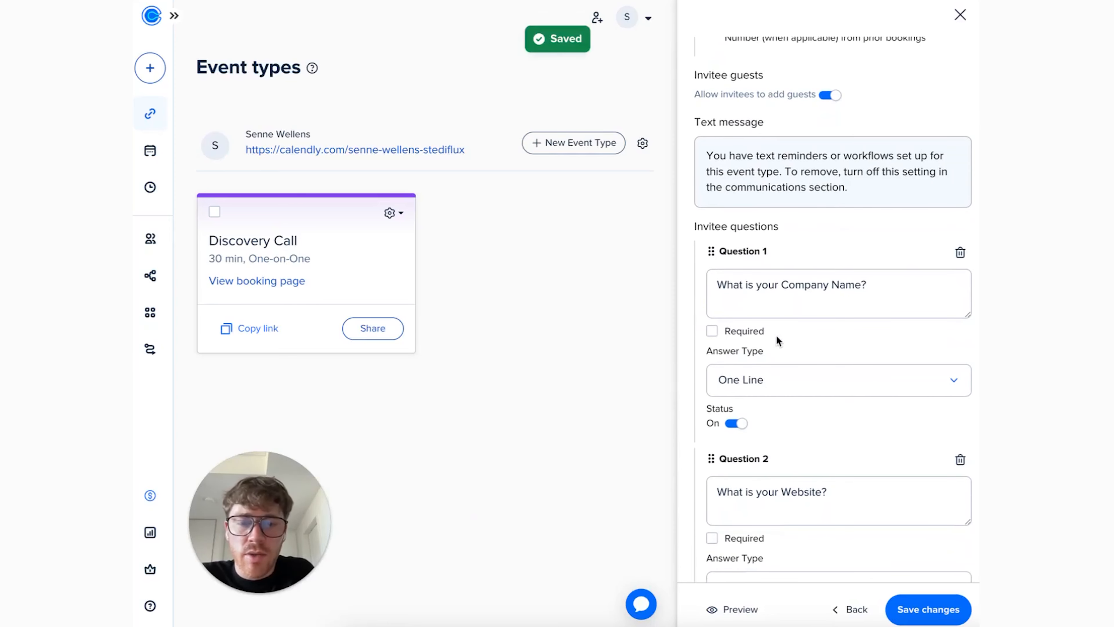
{"action": "scroll", "coordinate": [776, 336], "scroll_direction": "down", "scroll_amount": 6}
{"action": "scroll", "coordinate": [776, 336], "scroll_direction": "down", "scroll_amount": 7}
{"action": "scroll", "coordinate": [809, 151], "scroll_direction": "up", "scroll_amount": 10}
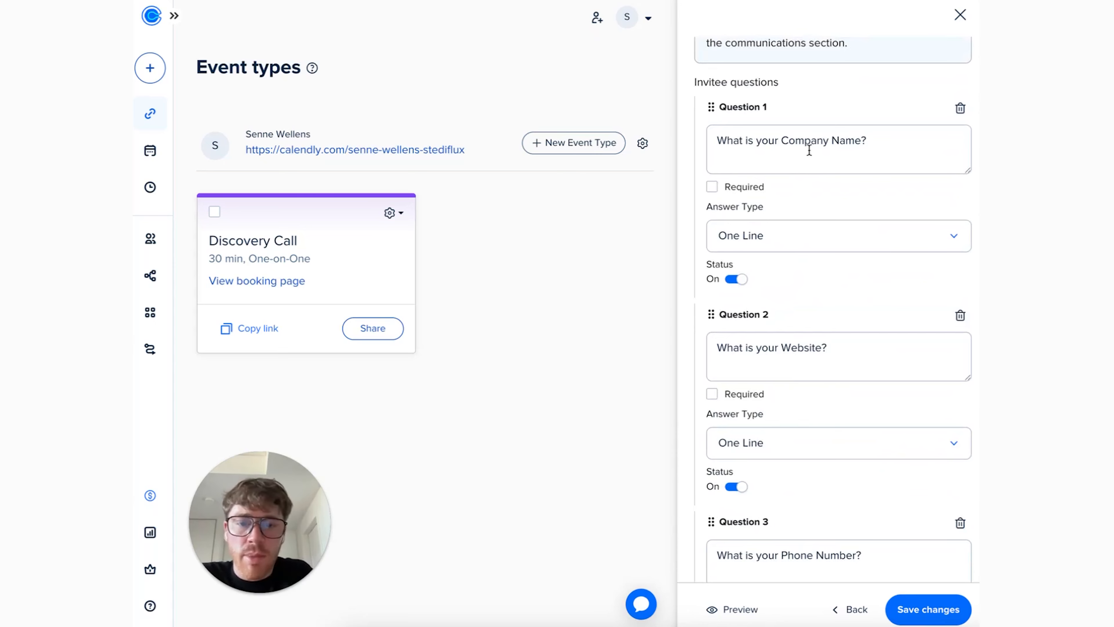
{"action": "scroll", "coordinate": [810, 151], "scroll_direction": "down", "scroll_amount": 3}
{"action": "scroll", "coordinate": [739, 246], "scroll_direction": "down", "scroll_amount": 3}
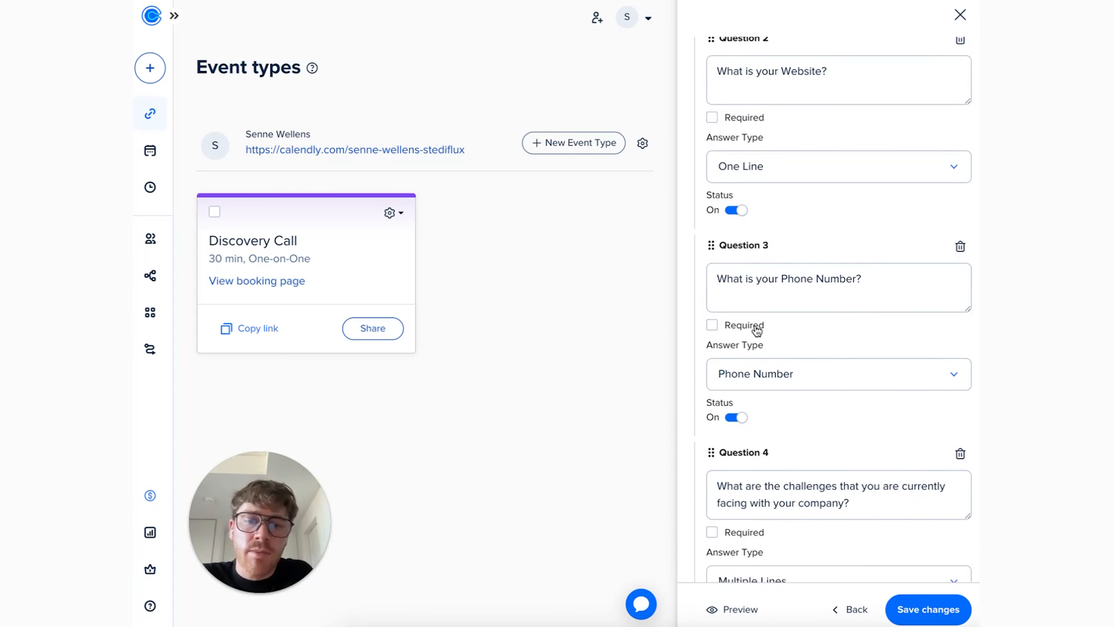
{"action": "scroll", "coordinate": [848, 284], "scroll_direction": "down", "scroll_amount": 5}
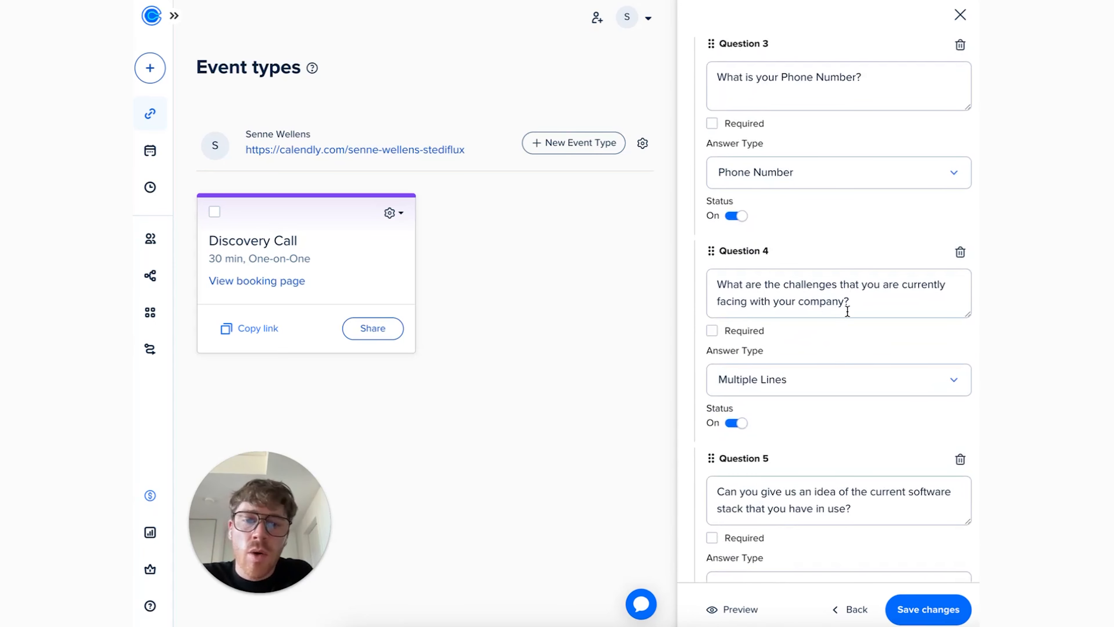
{"action": "scroll", "coordinate": [848, 310], "scroll_direction": "down", "scroll_amount": 3}
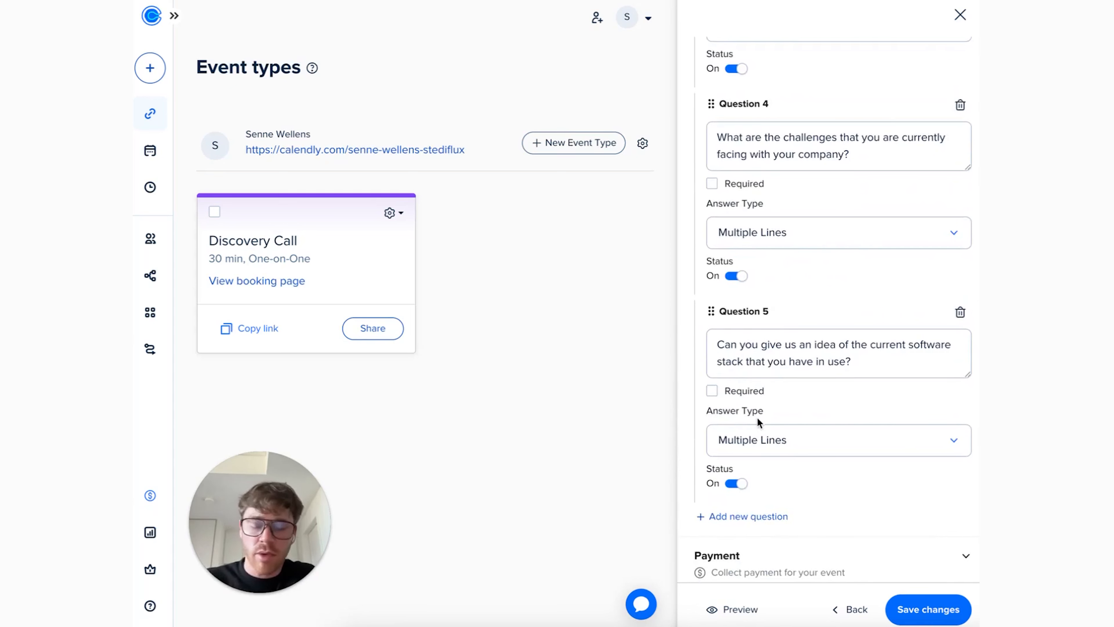
{"action": "scroll", "coordinate": [896, 385], "scroll_direction": "down", "scroll_amount": 3}
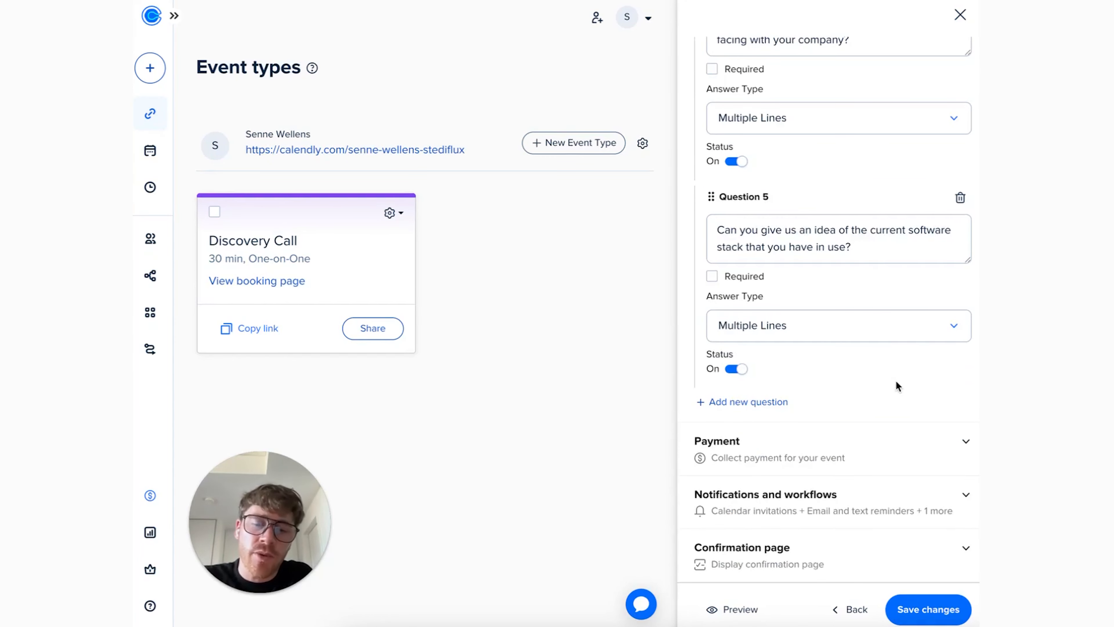
- Review the event type's payment section, then its workflows and basic notifications
{"action": "left_click", "coordinate": [880, 471]}
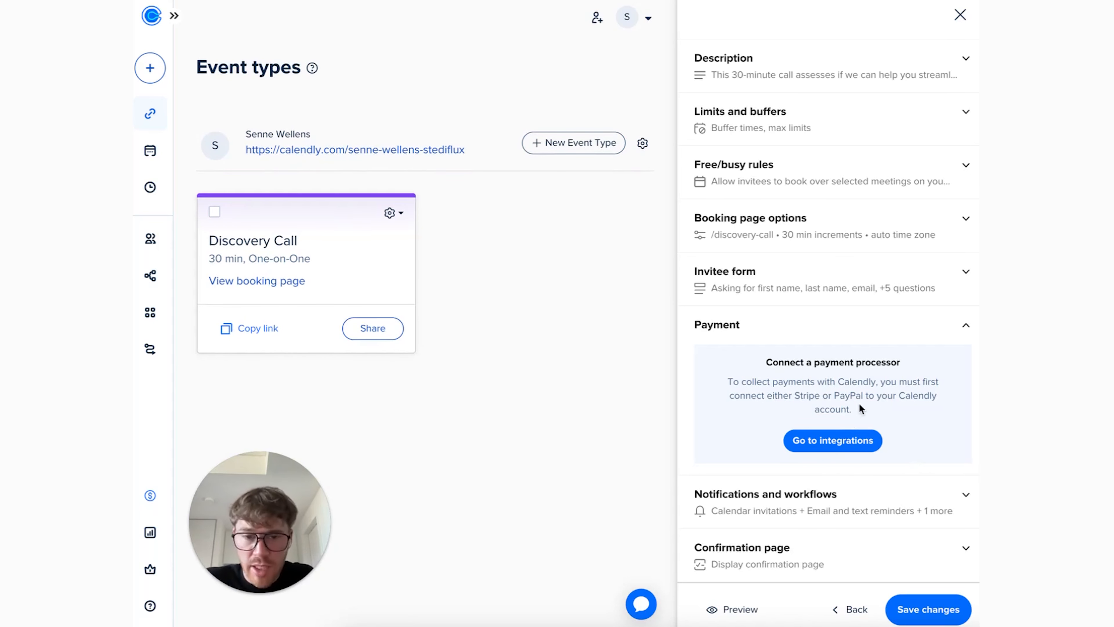
{"action": "left_click", "coordinate": [893, 504]}
{"action": "scroll", "coordinate": [858, 518], "scroll_direction": "down", "scroll_amount": 2}
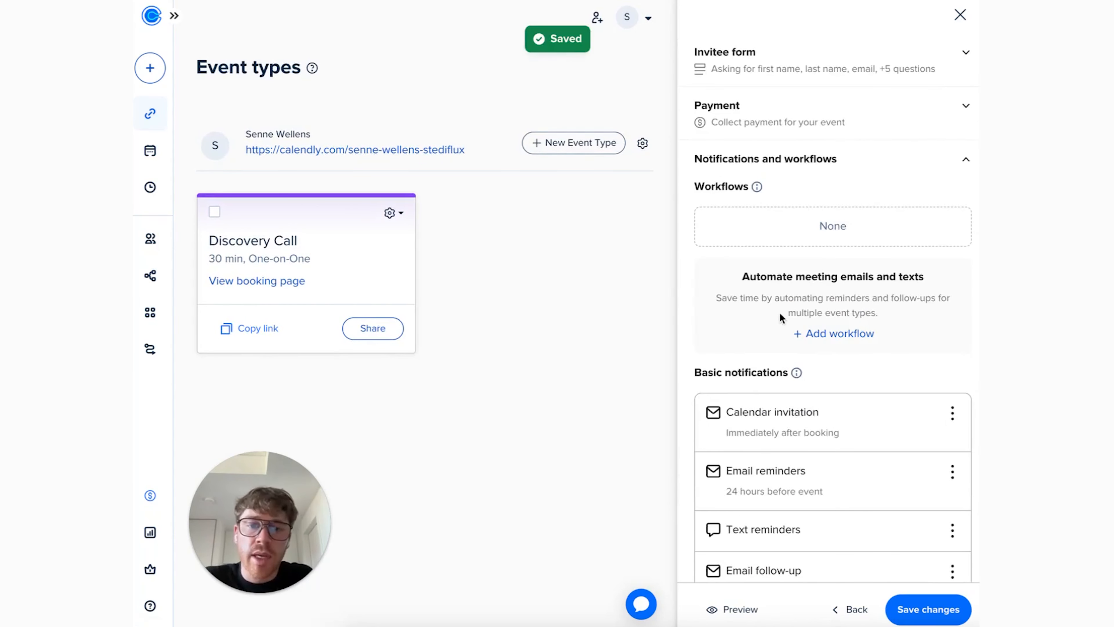
{"action": "scroll", "coordinate": [789, 298], "scroll_direction": "down", "scroll_amount": 2}
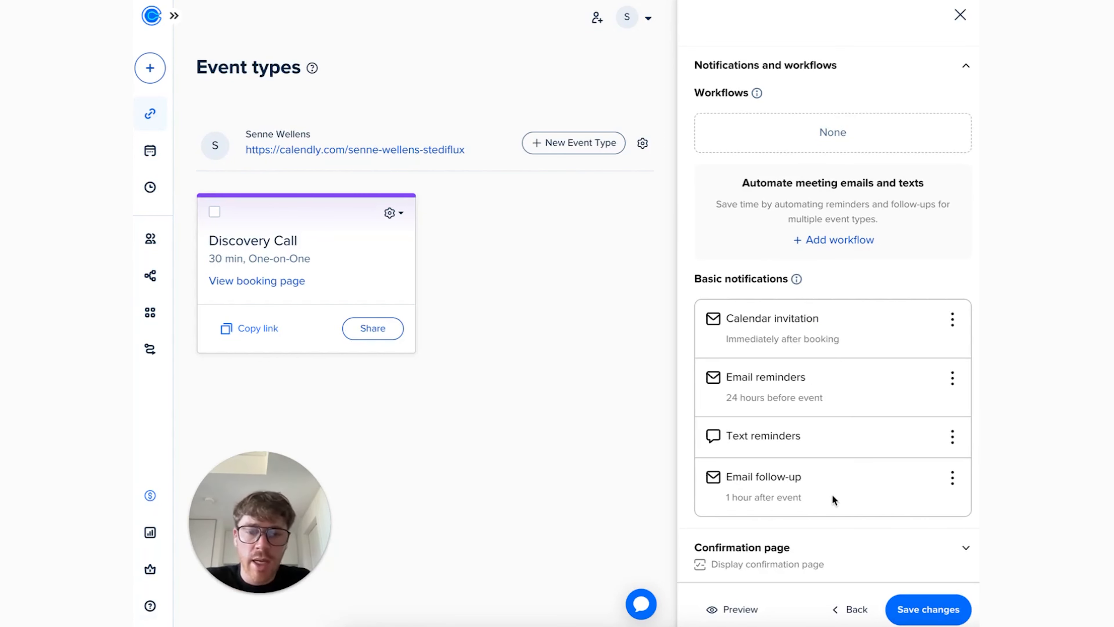
- Open the email follow-up notification for editing, review its subject, body and timing, and close the editor
{"action": "left_click", "coordinate": [953, 478]}
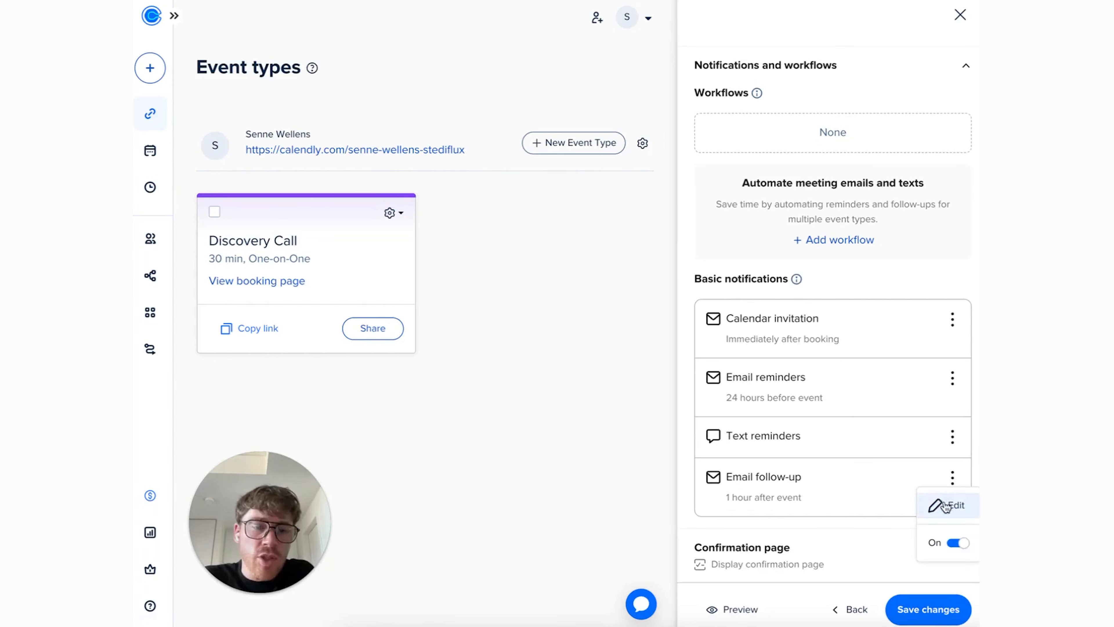
{"action": "left_click", "coordinate": [937, 504]}
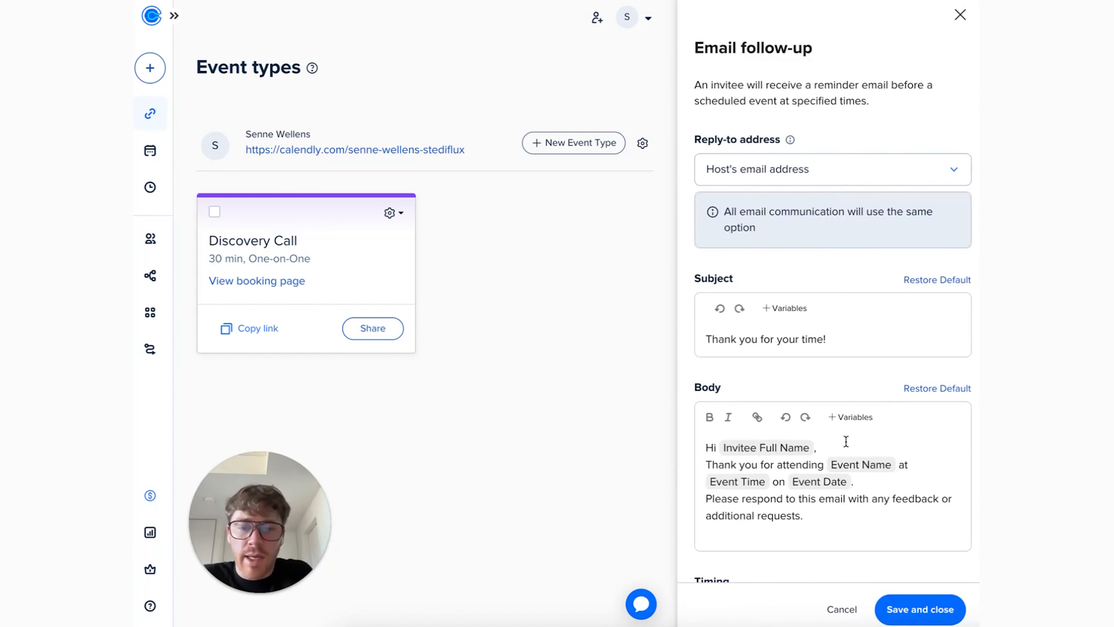
{"action": "scroll", "coordinate": [878, 394], "scroll_direction": "down", "scroll_amount": 3}
{"action": "scroll", "coordinate": [778, 421], "scroll_direction": "up", "scroll_amount": 2}
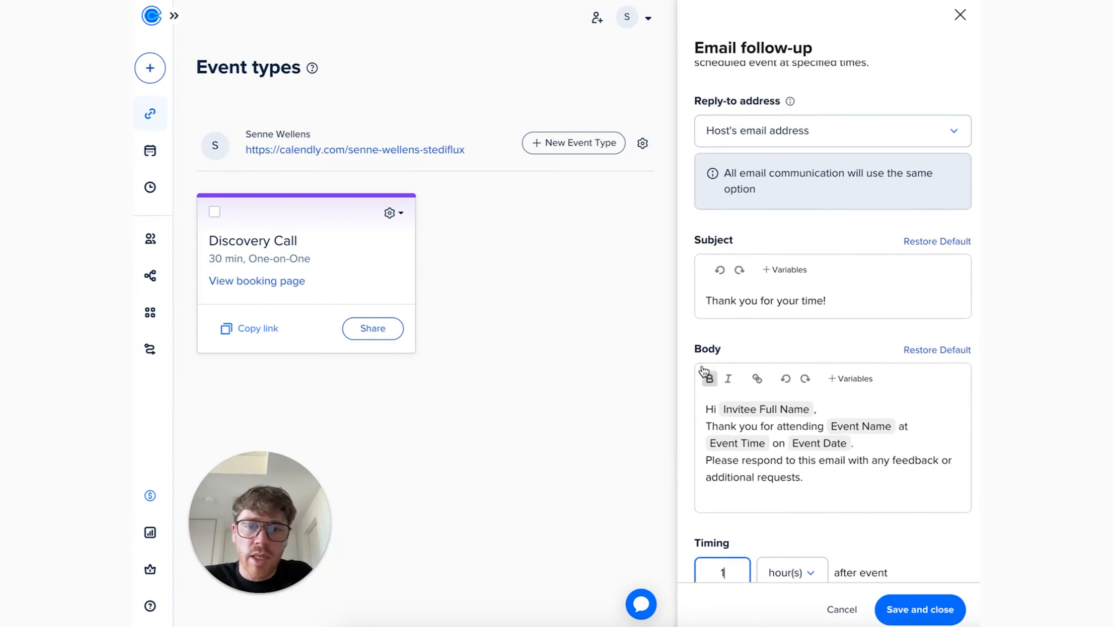
{"action": "left_click", "coordinate": [952, 16]}
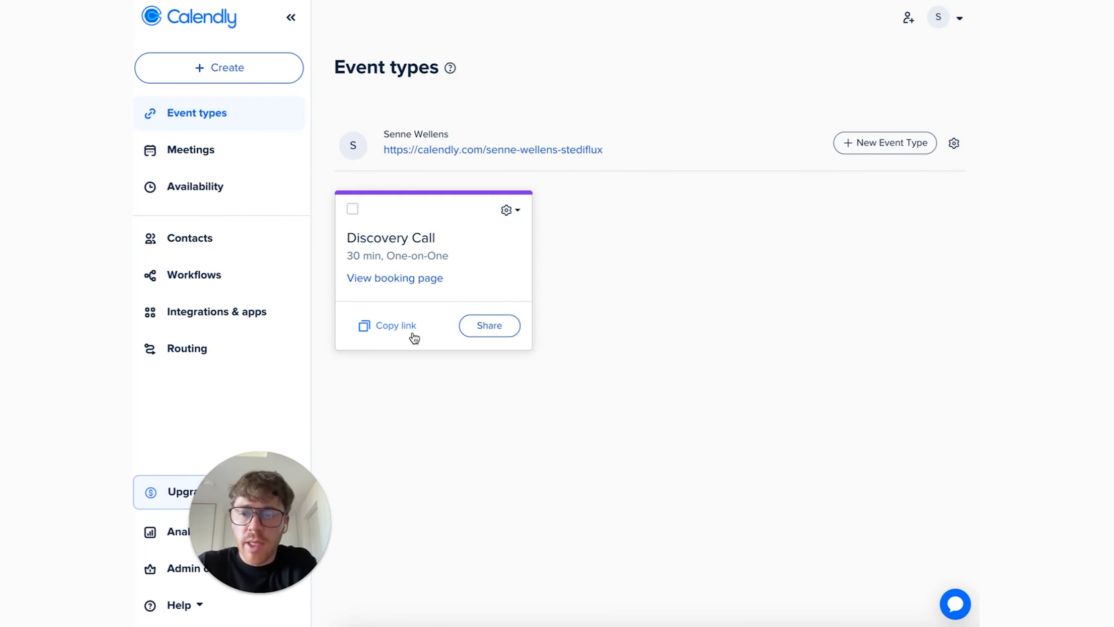
- Copy the Discovery Call booking link and open it in a new browser tab
{"action": "left_click", "coordinate": [383, 332]}
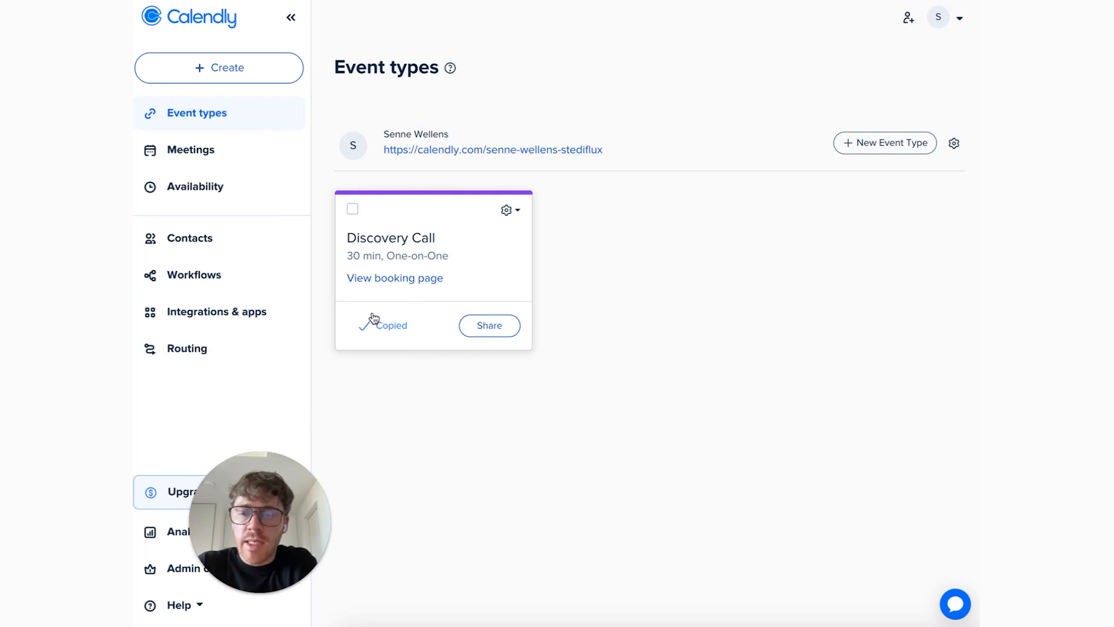
{"action": "key", "text": "super+t"}
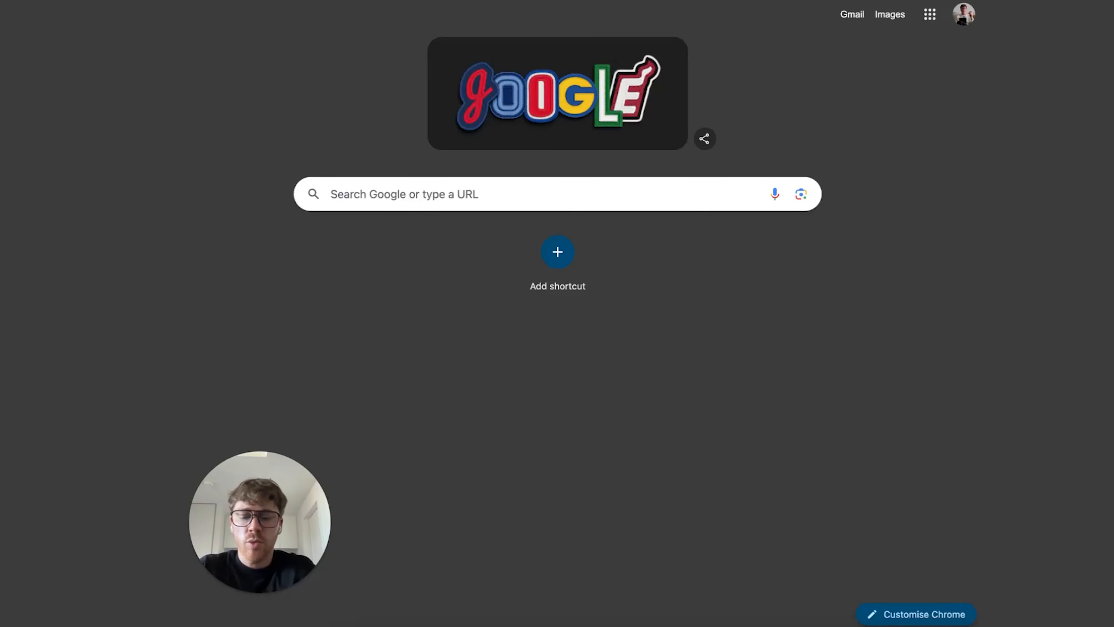
{"action": "key", "text": "super+v"}
{"action": "key", "text": "Return"}
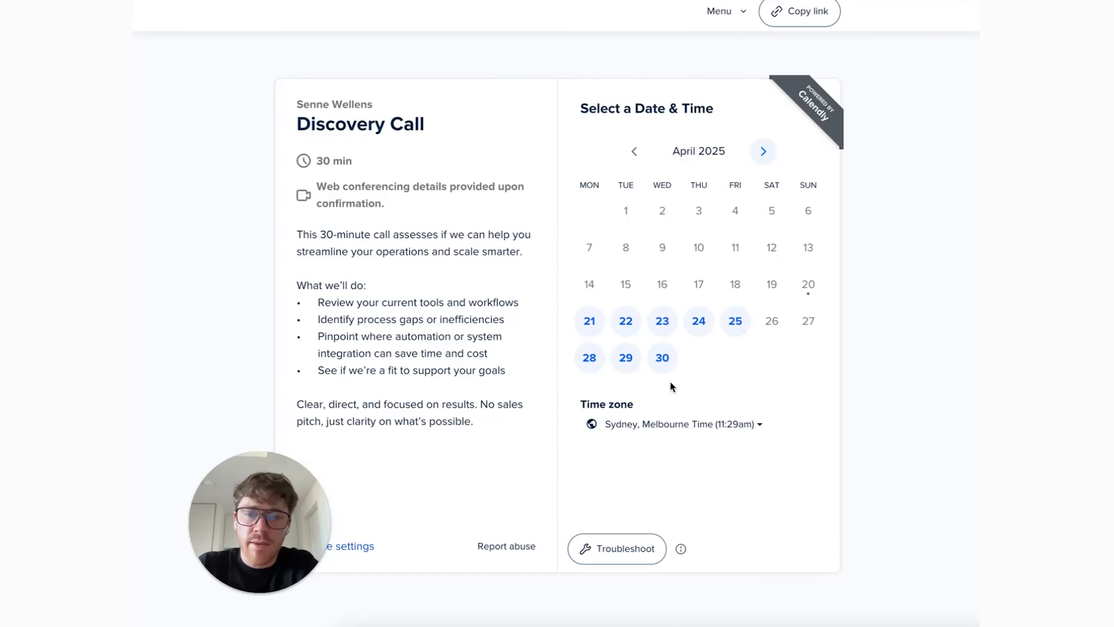
- Select the 1:00pm slot on Wednesday, May 7, 2025 and continue to the booking details
{"action": "left_click", "coordinate": [765, 152]}
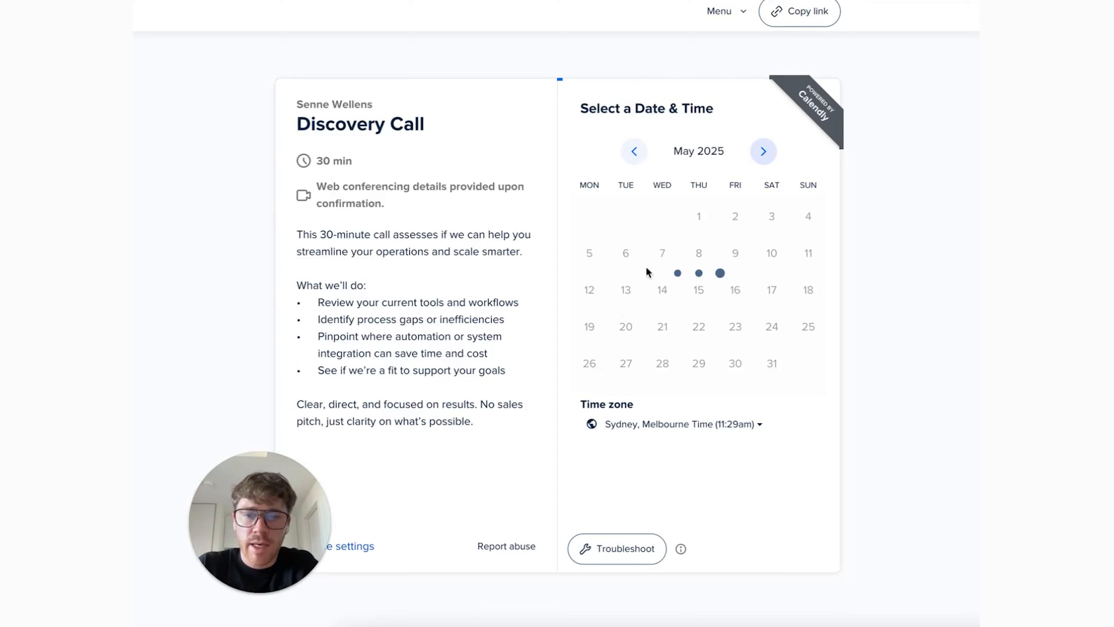
{"action": "left_click", "coordinate": [662, 253]}
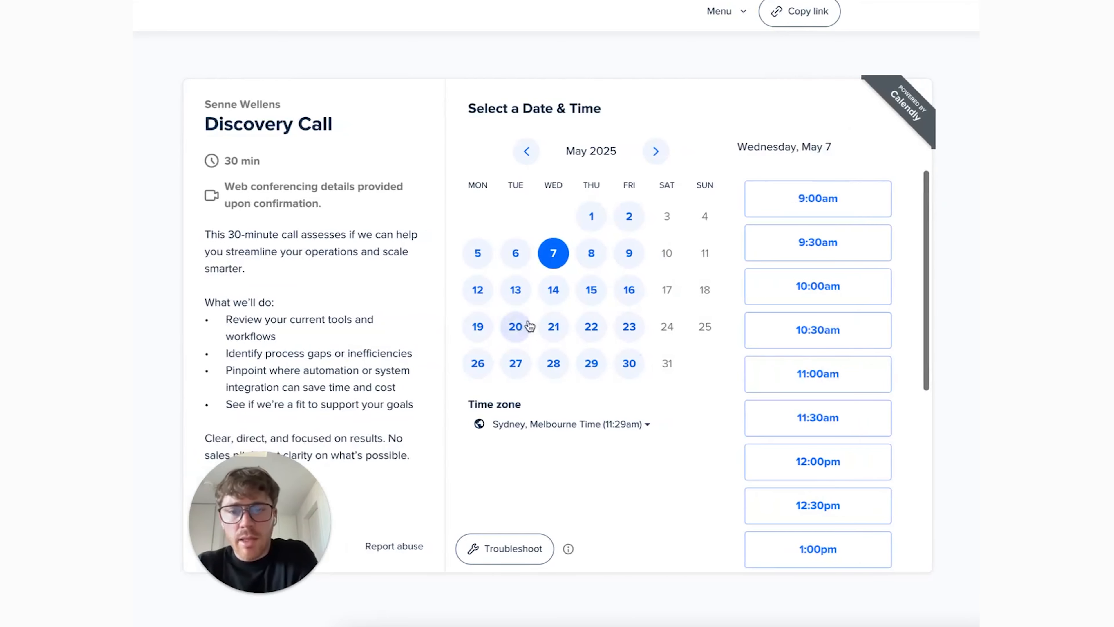
{"action": "scroll", "coordinate": [803, 189], "scroll_direction": "down", "scroll_amount": 7}
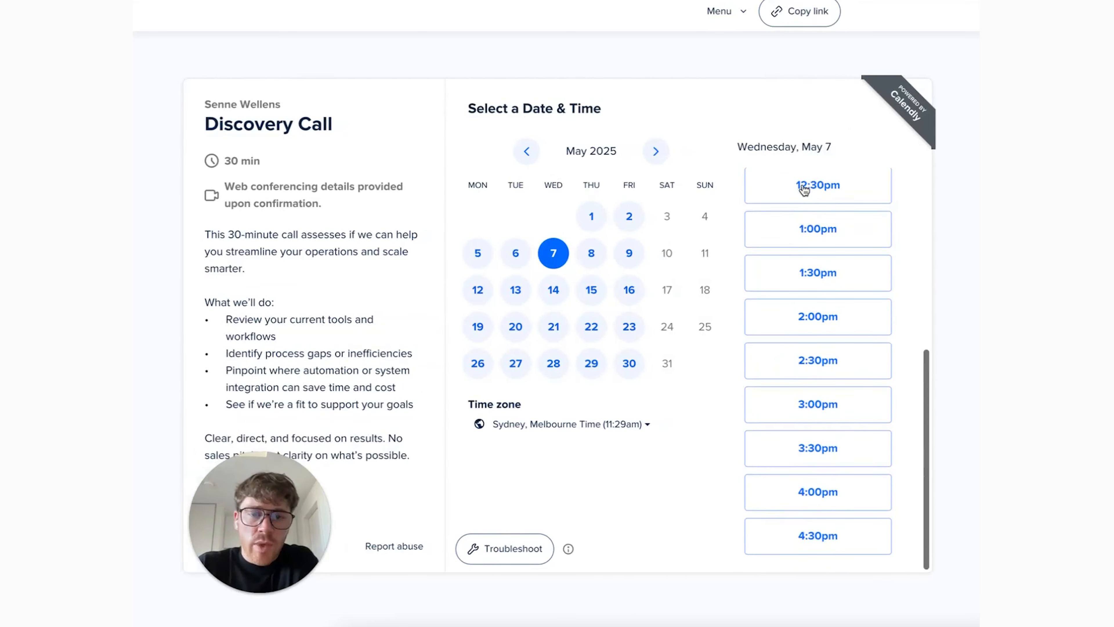
{"action": "left_click", "coordinate": [812, 240]}
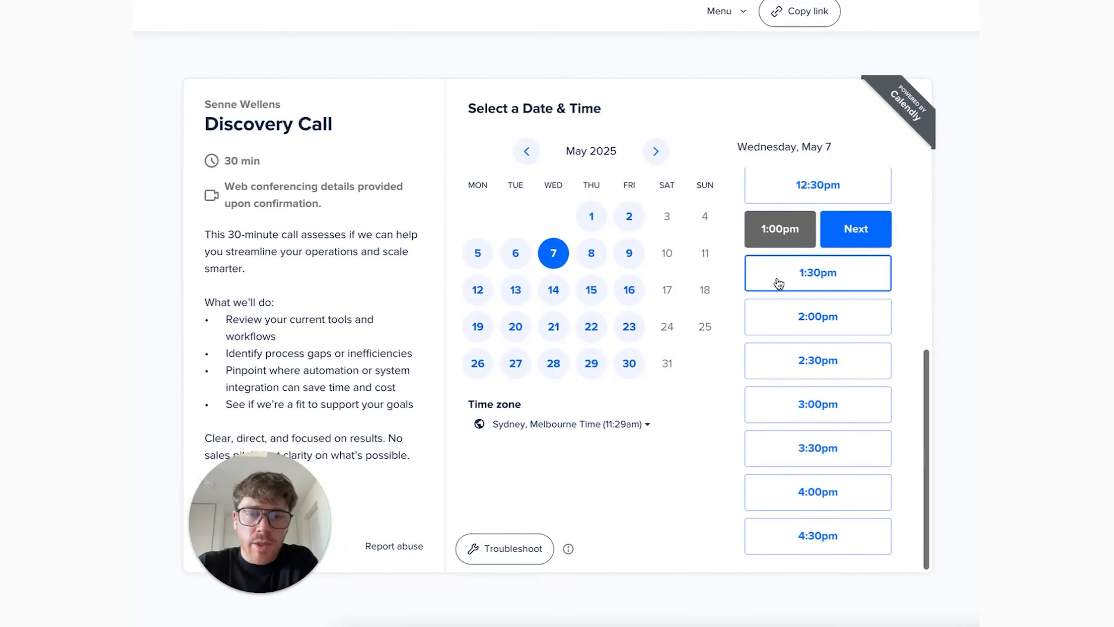
{"action": "left_click", "coordinate": [848, 229]}
- Review the invitee detail fields and custom questions on the Discovery Call booking form
{"action": "scroll", "coordinate": [559, 363], "scroll_direction": "down", "scroll_amount": 5}
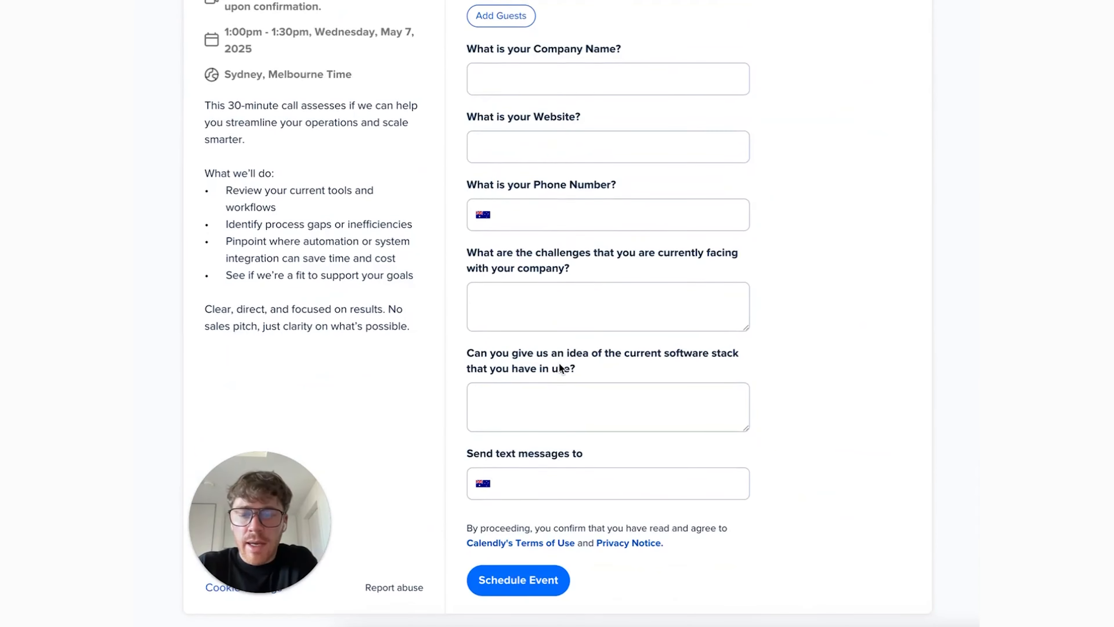
{"action": "scroll", "coordinate": [560, 368], "scroll_direction": "up", "scroll_amount": 2}
{"action": "scroll", "coordinate": [547, 148], "scroll_direction": "up", "scroll_amount": 3}
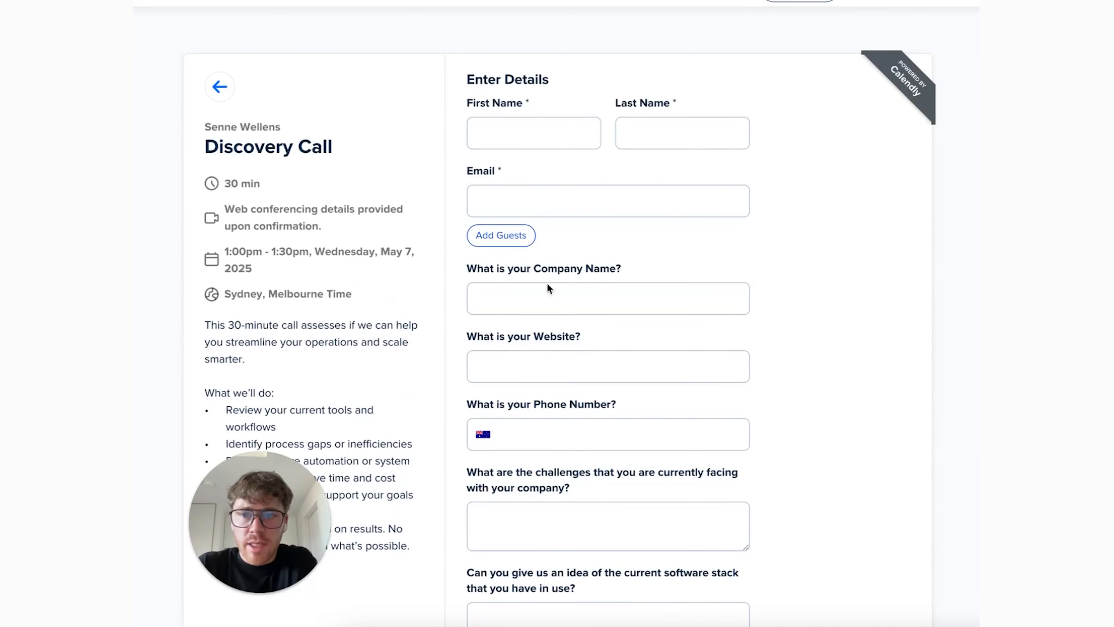
{"action": "scroll", "coordinate": [509, 150], "scroll_direction": "down", "scroll_amount": 5}
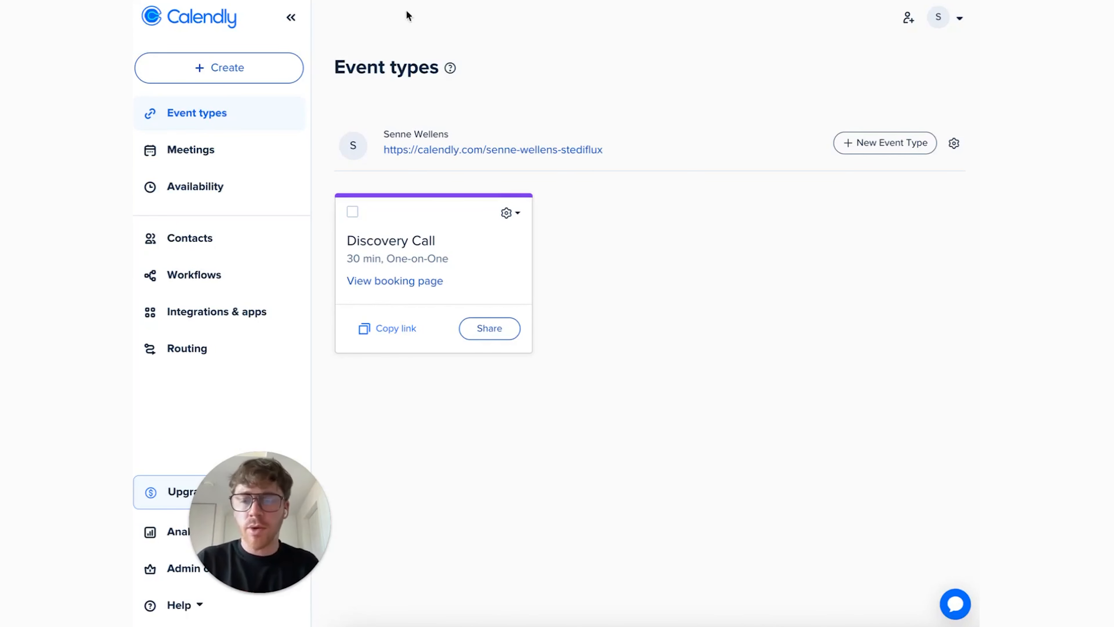
- Switch to the Stediflux website's appointments page, view the Systems Discovery Audit booking calendar and return to all appointments
{"action": "left_click", "coordinate": [417, 1]}
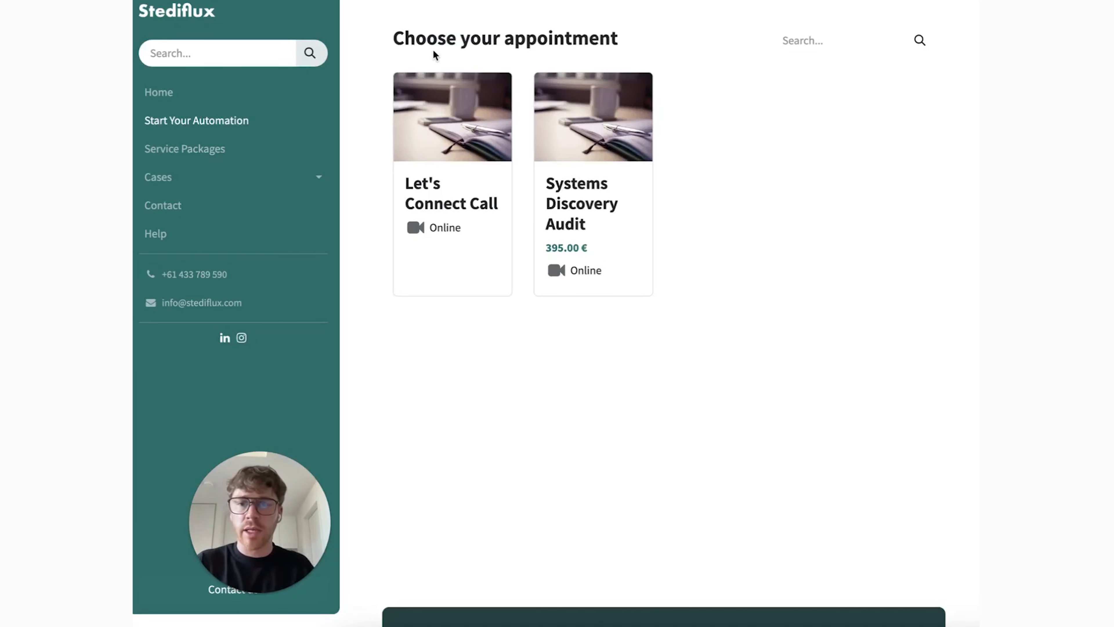
{"action": "left_click", "coordinate": [581, 132]}
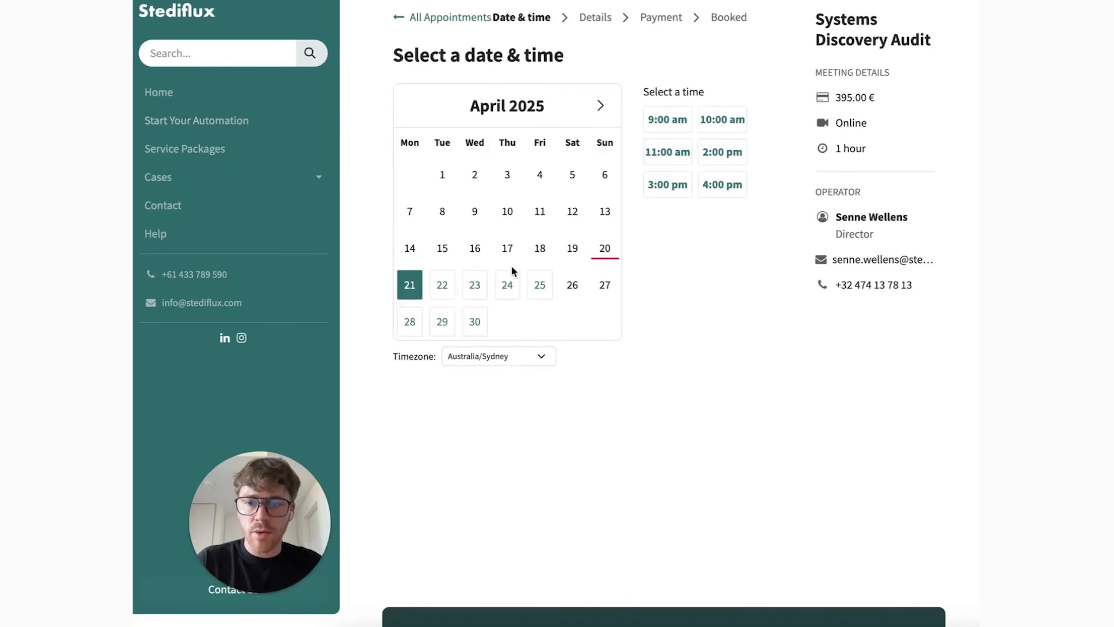
{"action": "left_click", "coordinate": [426, 21]}
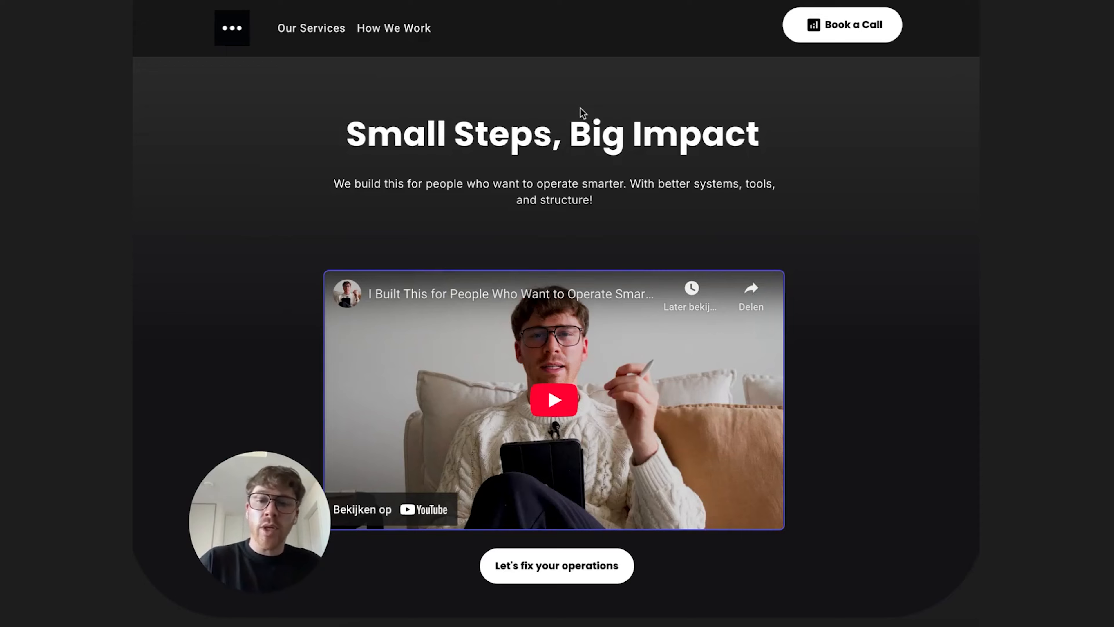
- Go to the Book a Call section of the Small Steps, Big Impact site and examine its embedded booking calendar
{"action": "left_click", "coordinate": [858, 25]}
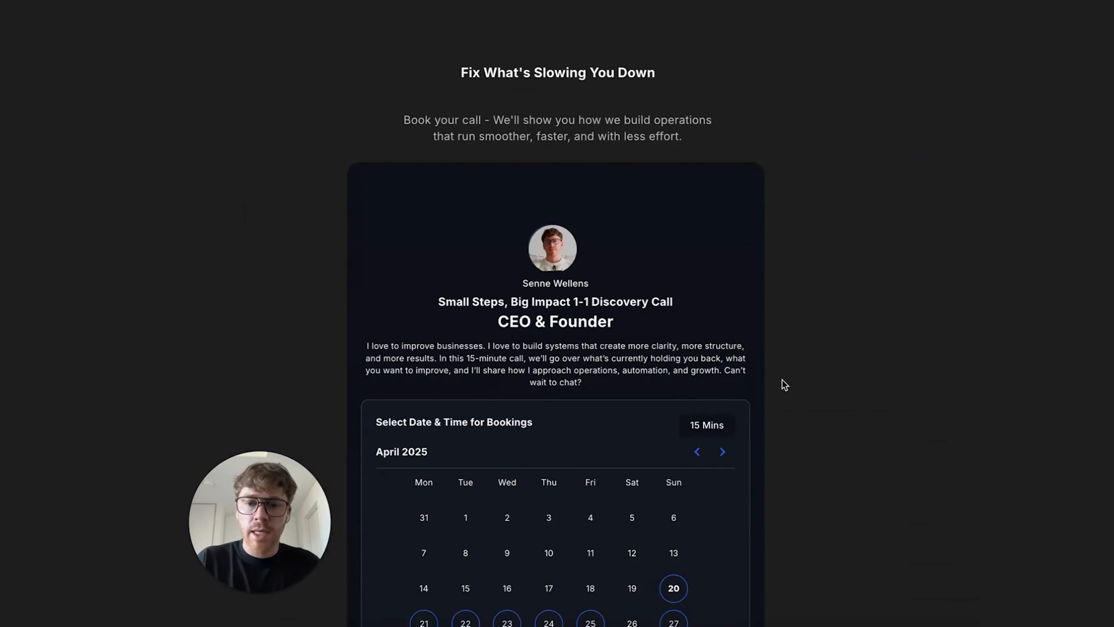
{"action": "scroll", "coordinate": [803, 468], "scroll_direction": "down", "scroll_amount": 5}
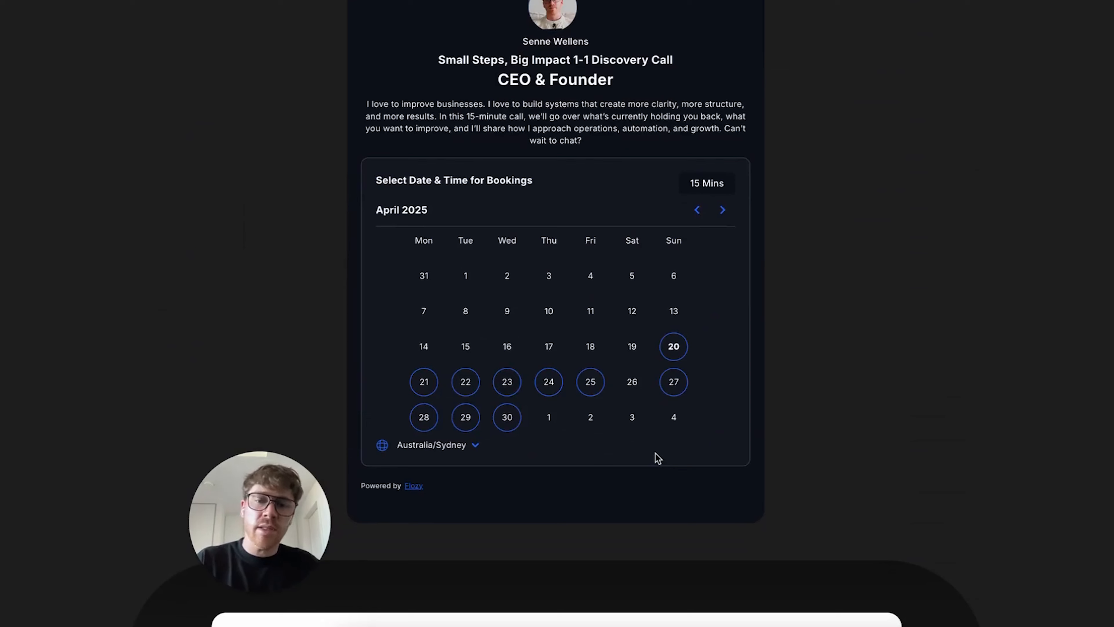
{"action": "scroll", "coordinate": [653, 366], "scroll_direction": "up", "scroll_amount": 8}
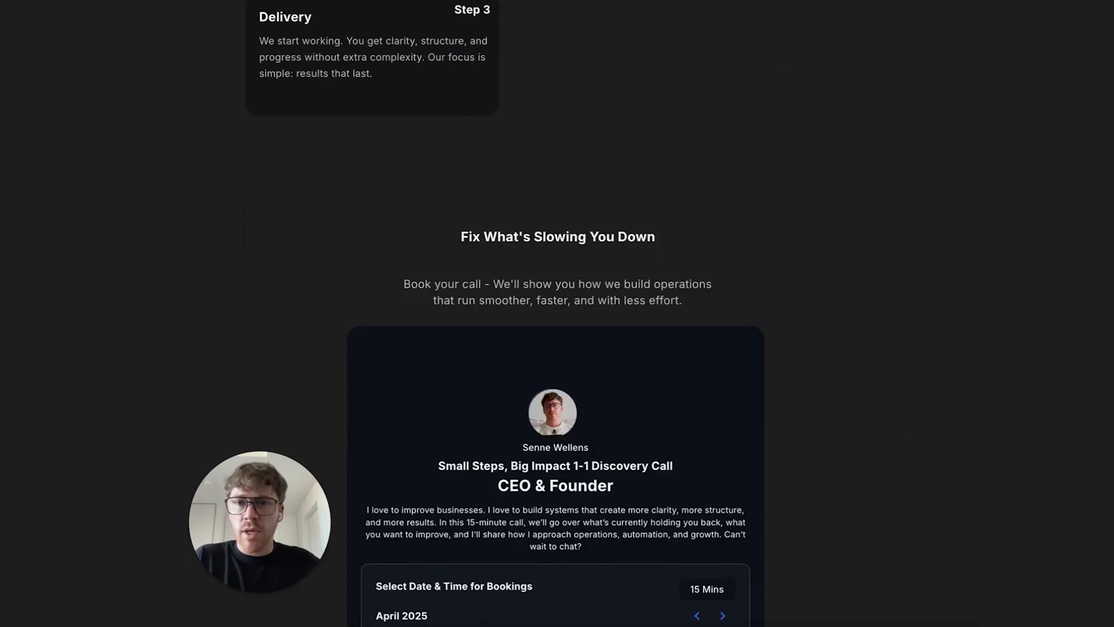